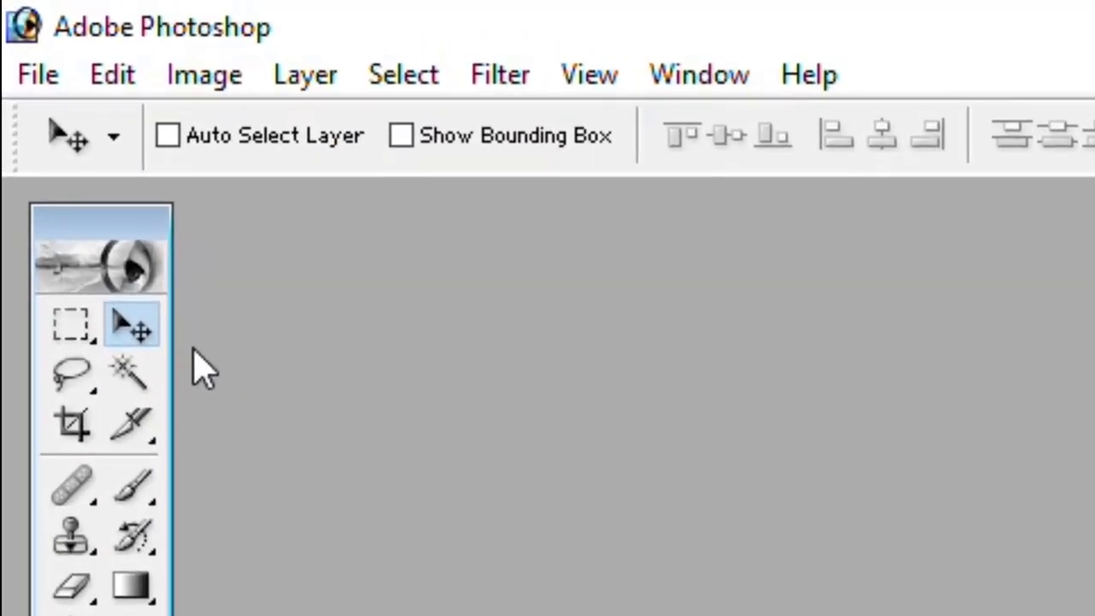
# Create a white 1920 x 1080 document from the HDTV 1080i preset
pyautogui.click(44, 77)
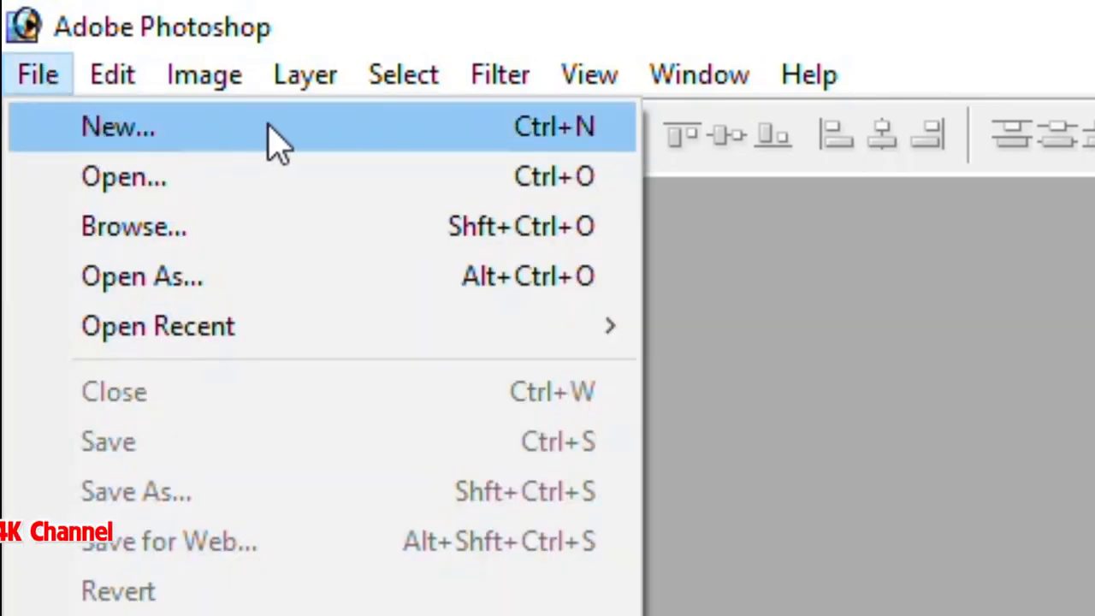
pyautogui.click(278, 146)
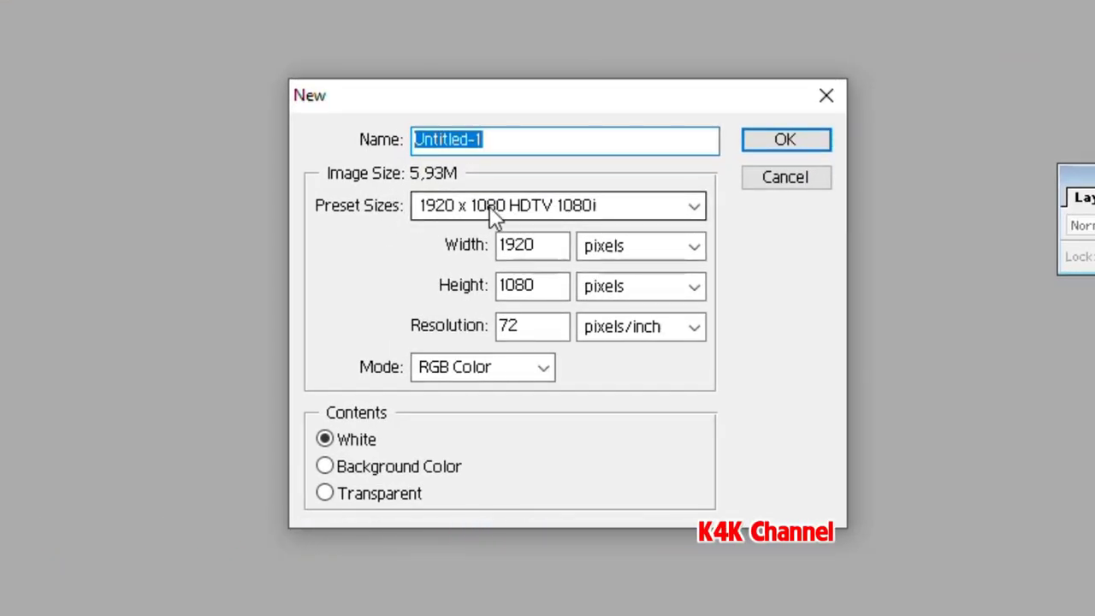
pyautogui.click(638, 213)
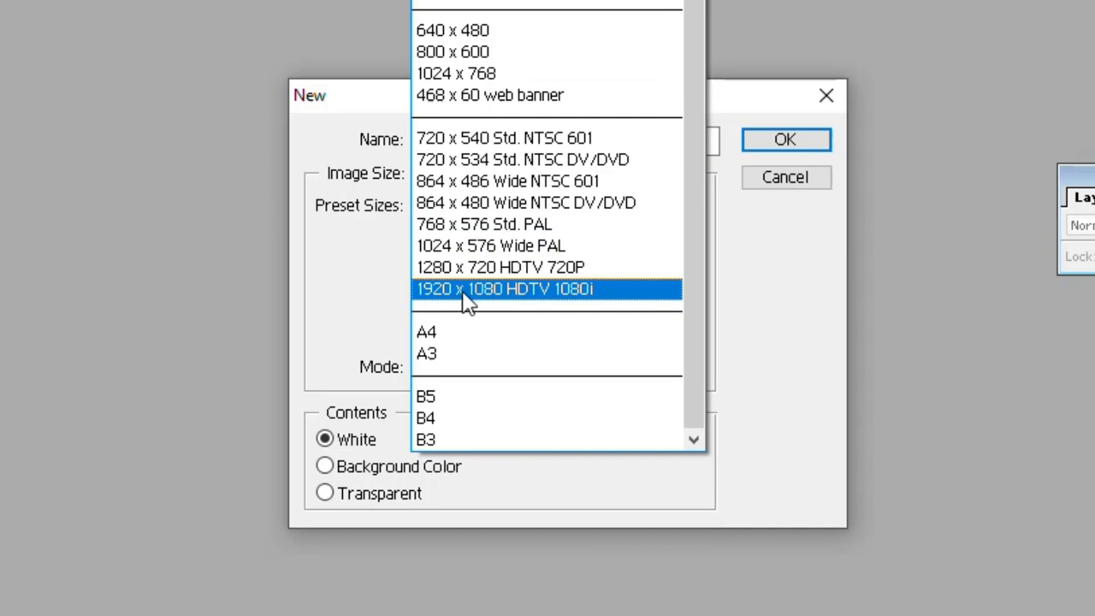
pyautogui.click(537, 288)
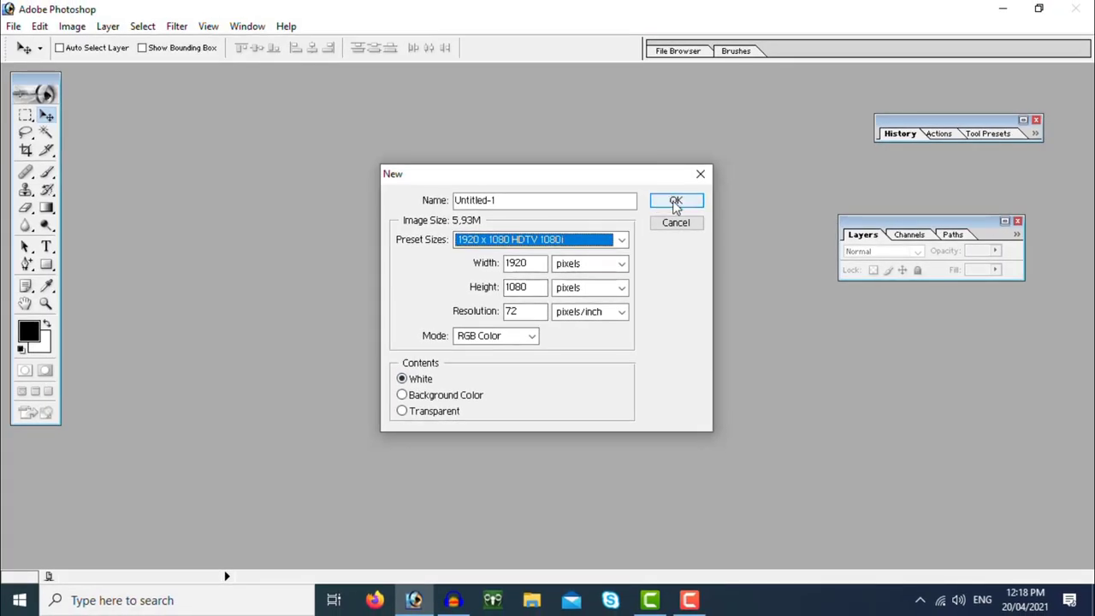
pyautogui.click(676, 202)
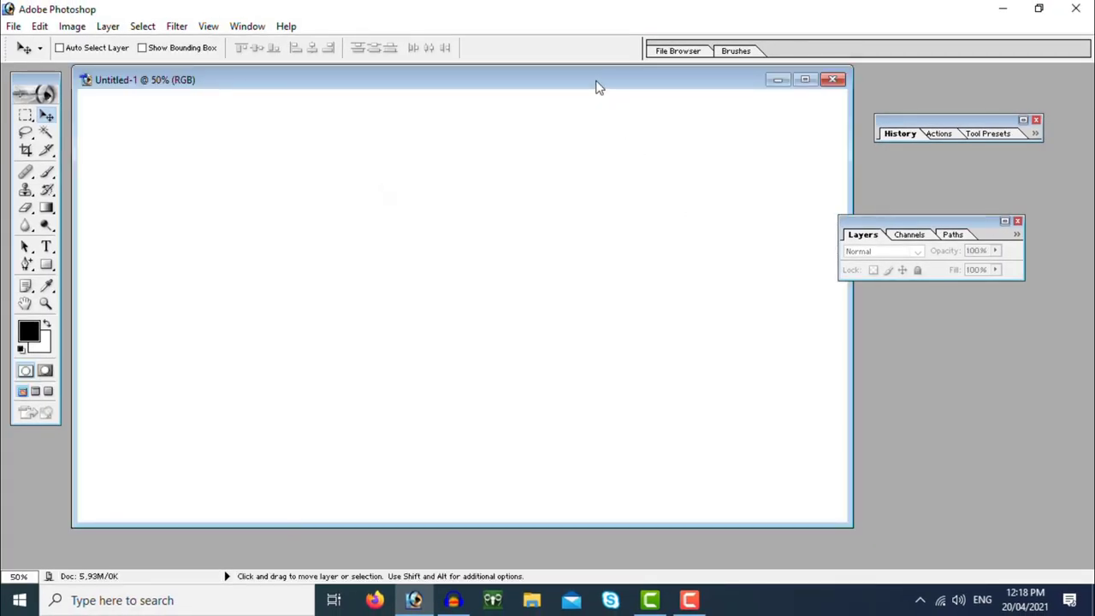
# Maximize the Untitled-1 canvas and tuck the History and Layers palettes against the right edge
pyautogui.moveTo(599, 88); pyautogui.dragTo(648, 106)
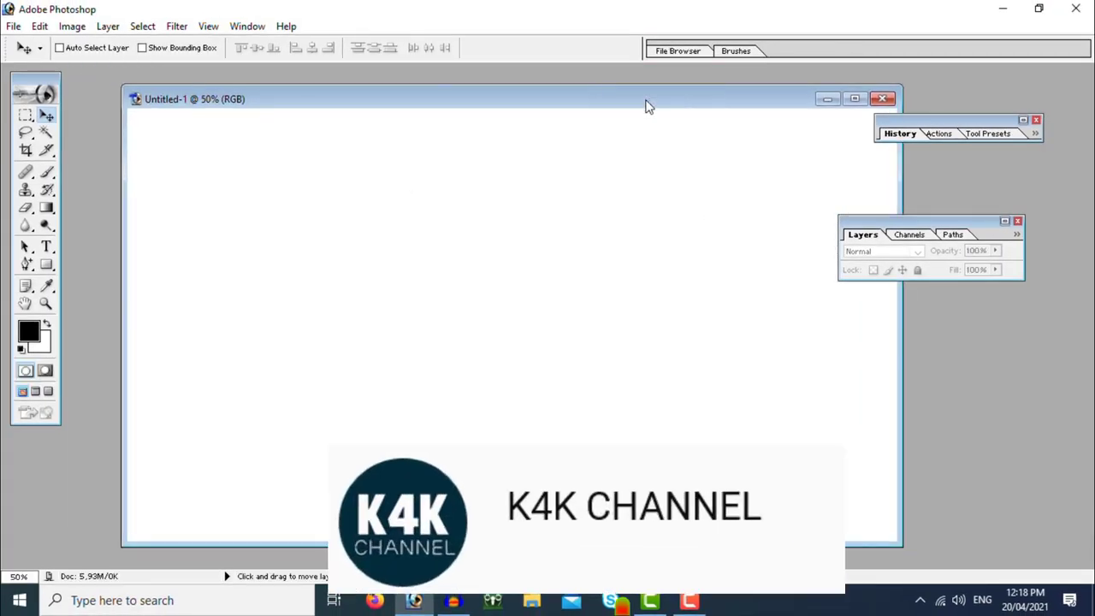
pyautogui.doubleClick(520, 95)
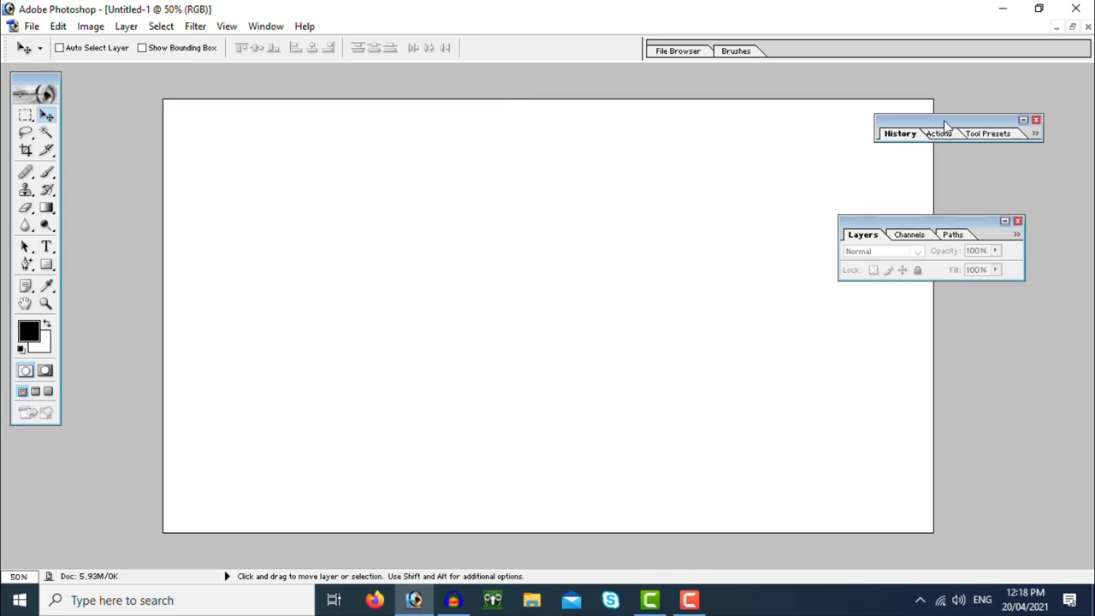
pyautogui.moveTo(946, 126); pyautogui.dragTo(996, 128)
pyautogui.moveTo(898, 221); pyautogui.dragTo(1016, 223)
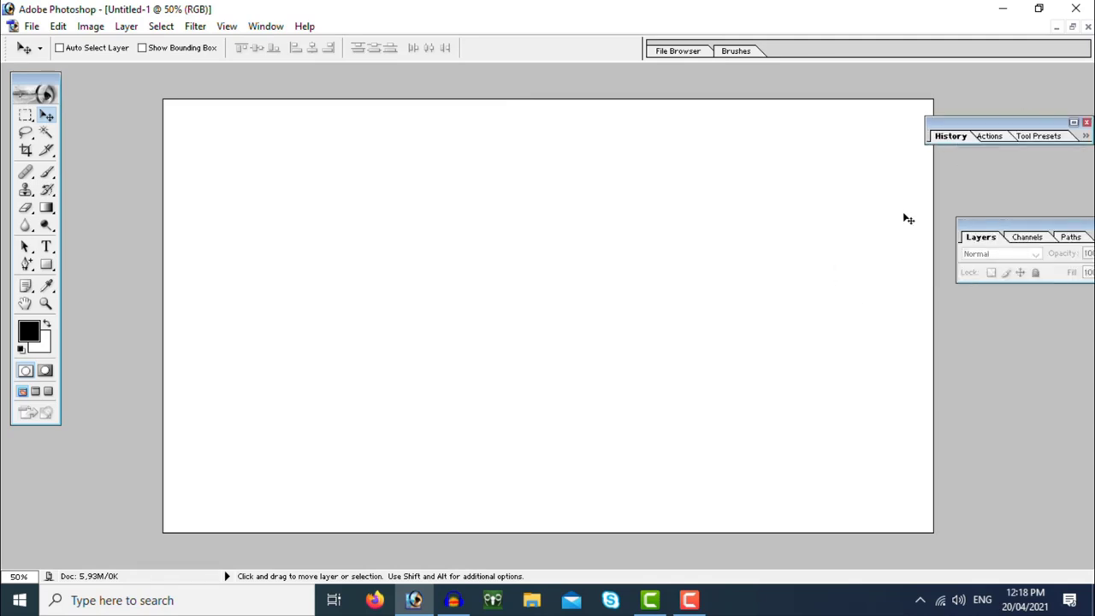
pyautogui.moveTo(963, 130); pyautogui.dragTo(996, 127)
pyautogui.press('p')
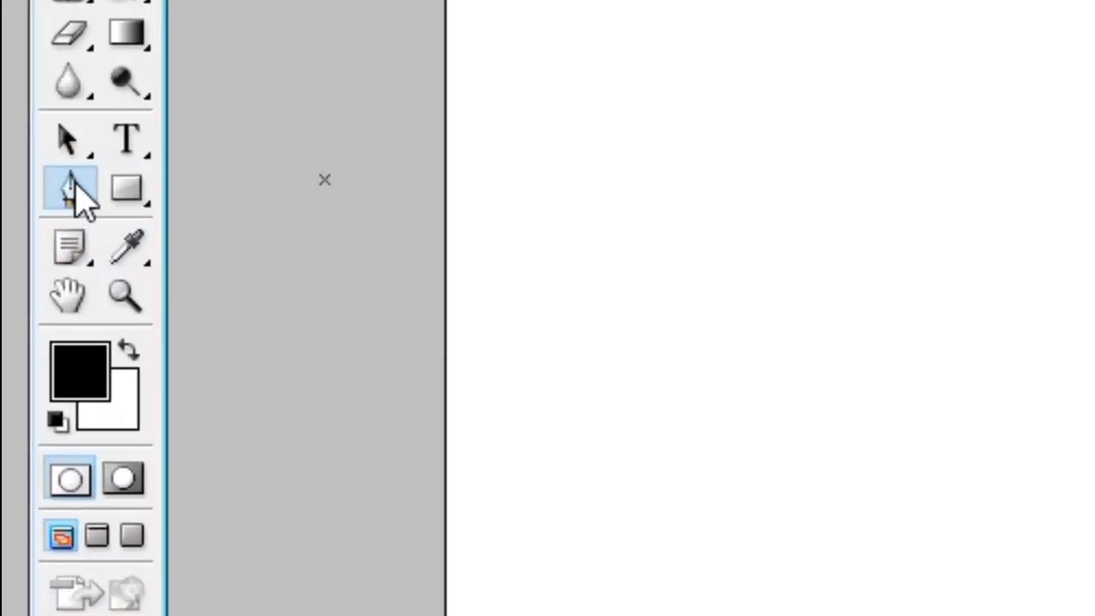
# Draw a closed four-point pen path around the canvas, its bottom edge running diagonally
pyautogui.click(75, 190)
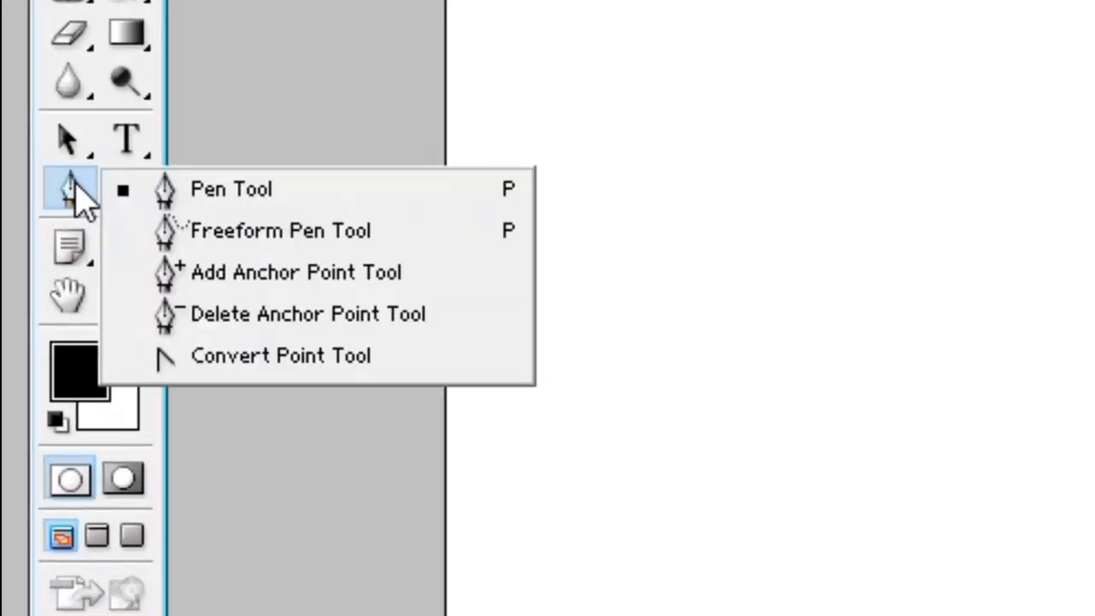
pyautogui.click(274, 190)
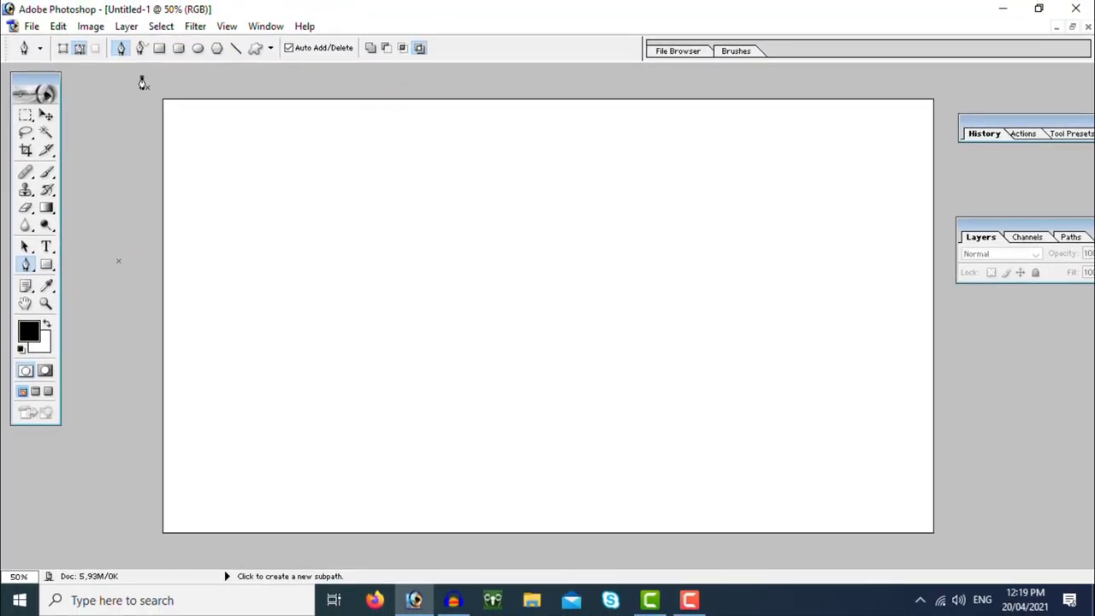
pyautogui.click(141, 78)
pyautogui.click(951, 77)
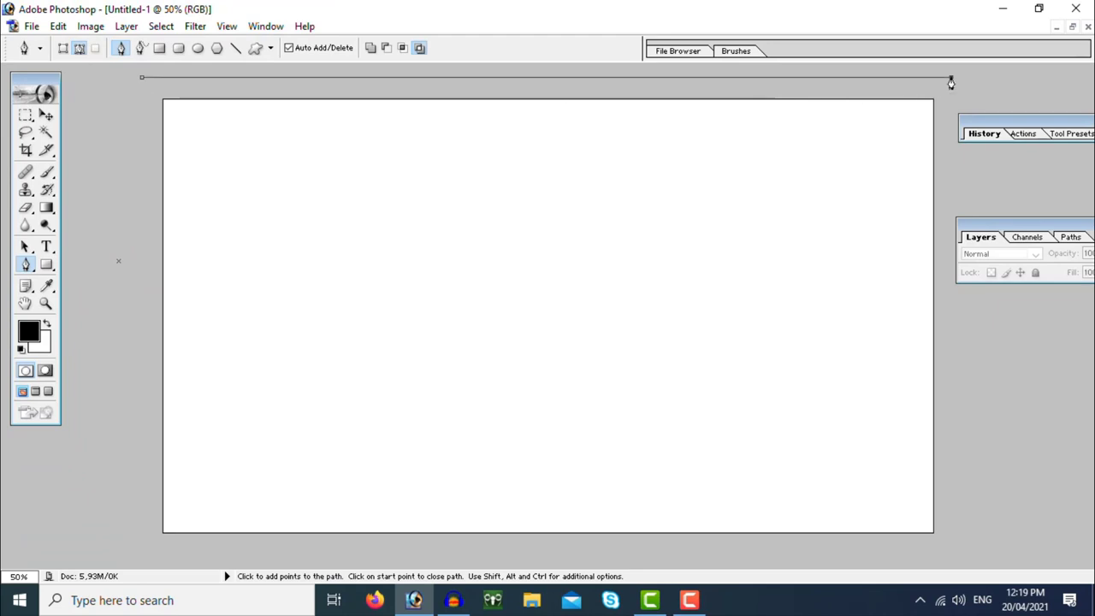
pyautogui.click(960, 351)
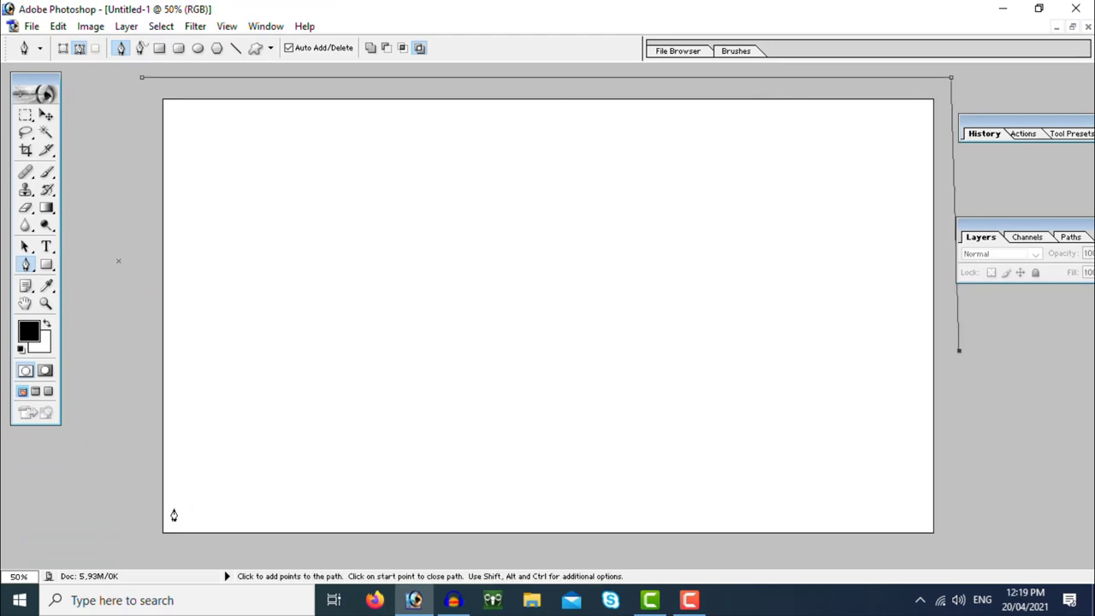
pyautogui.click(136, 534)
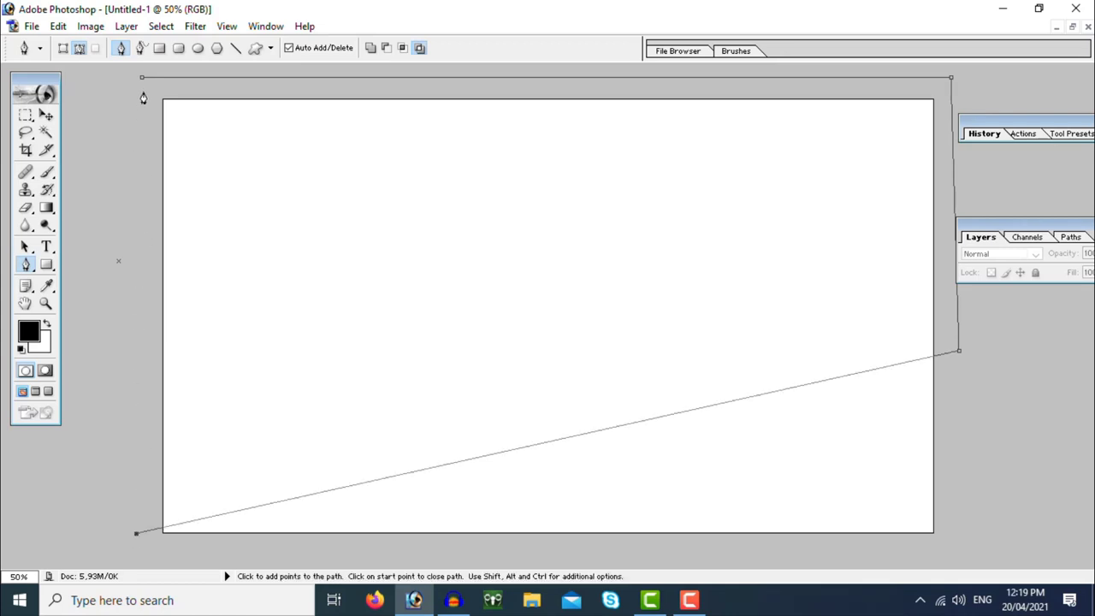
pyautogui.click(141, 78)
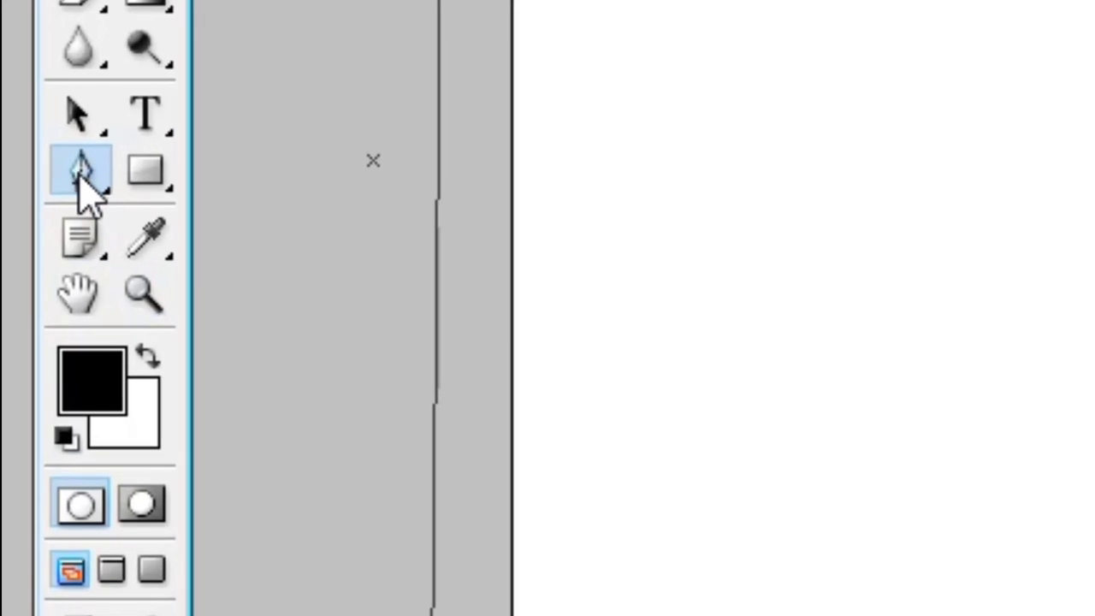
# Add two anchor points on the diagonal edge and drag them into a smooth wave
pyautogui.click(79, 173)
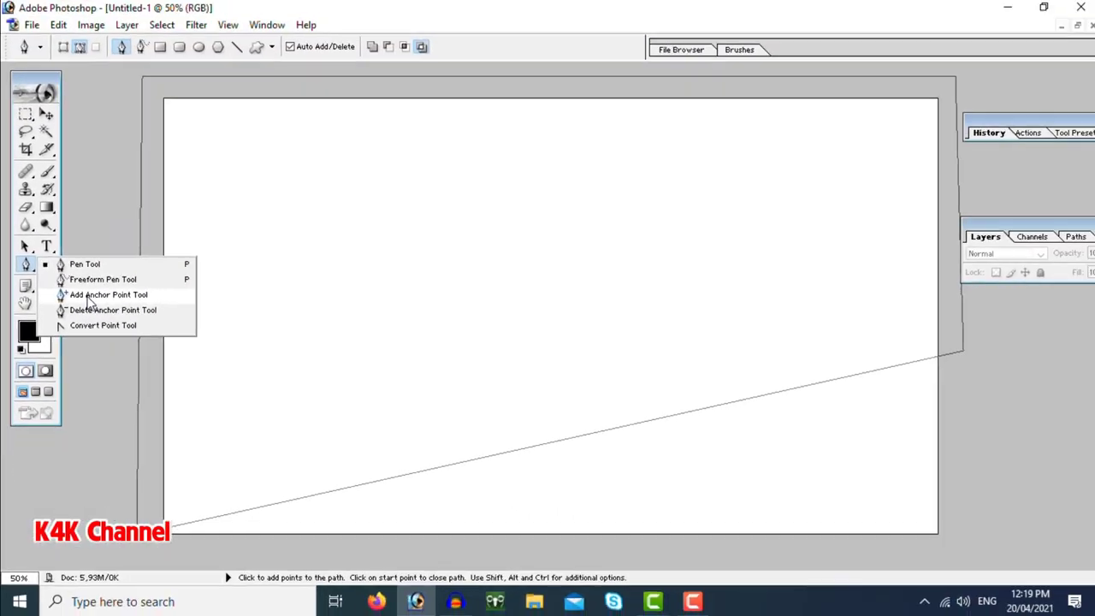
pyautogui.click(88, 296)
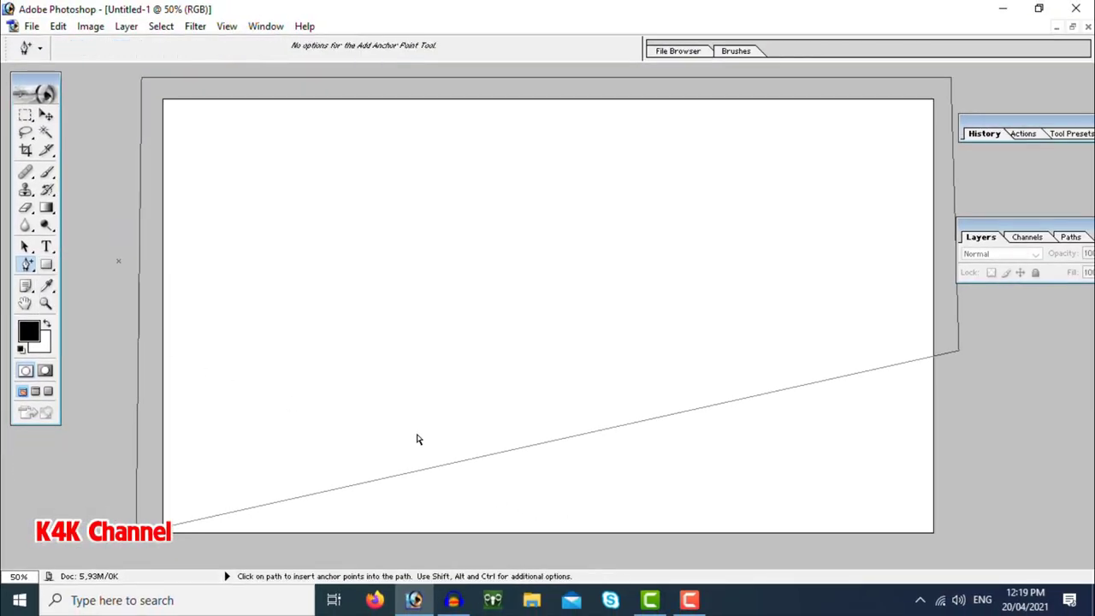
pyautogui.click(754, 400)
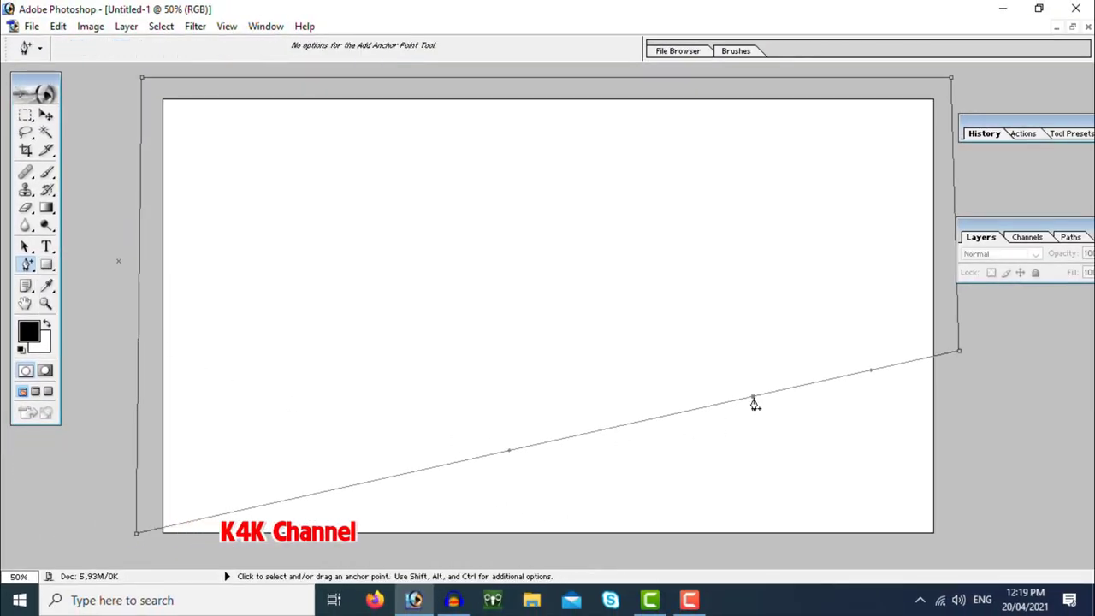
pyautogui.moveTo(756, 397); pyautogui.dragTo(825, 476)
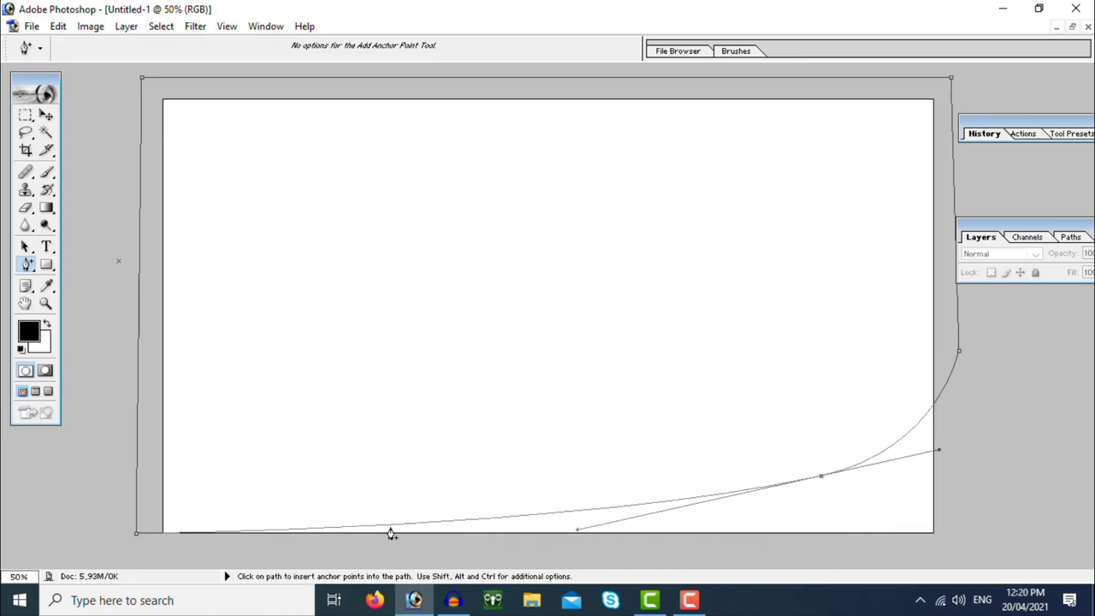
pyautogui.click(391, 527)
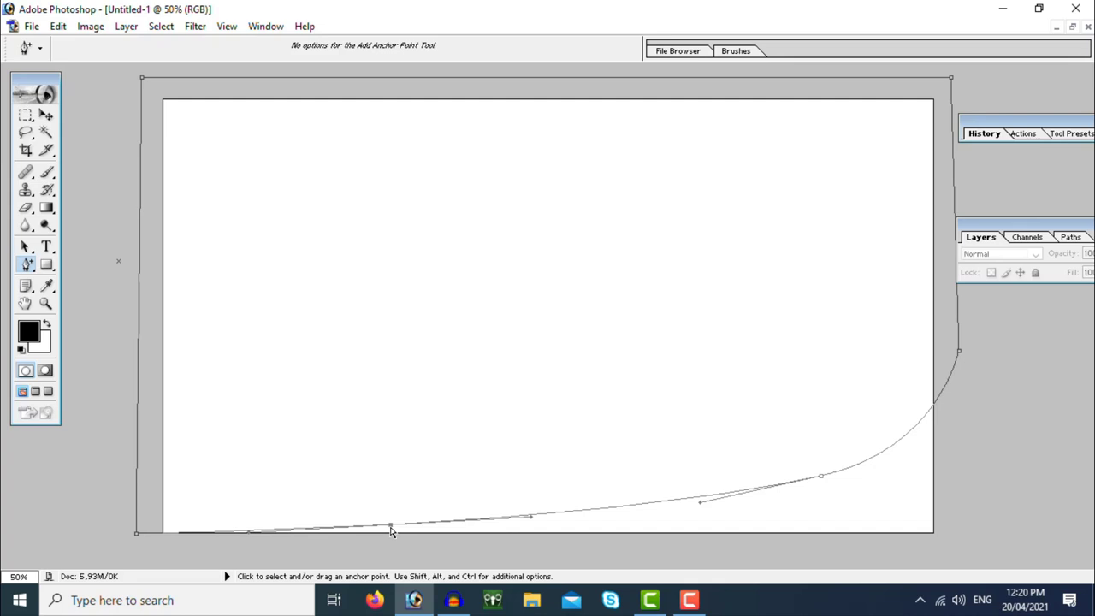
pyautogui.moveTo(390, 528); pyautogui.dragTo(383, 418)
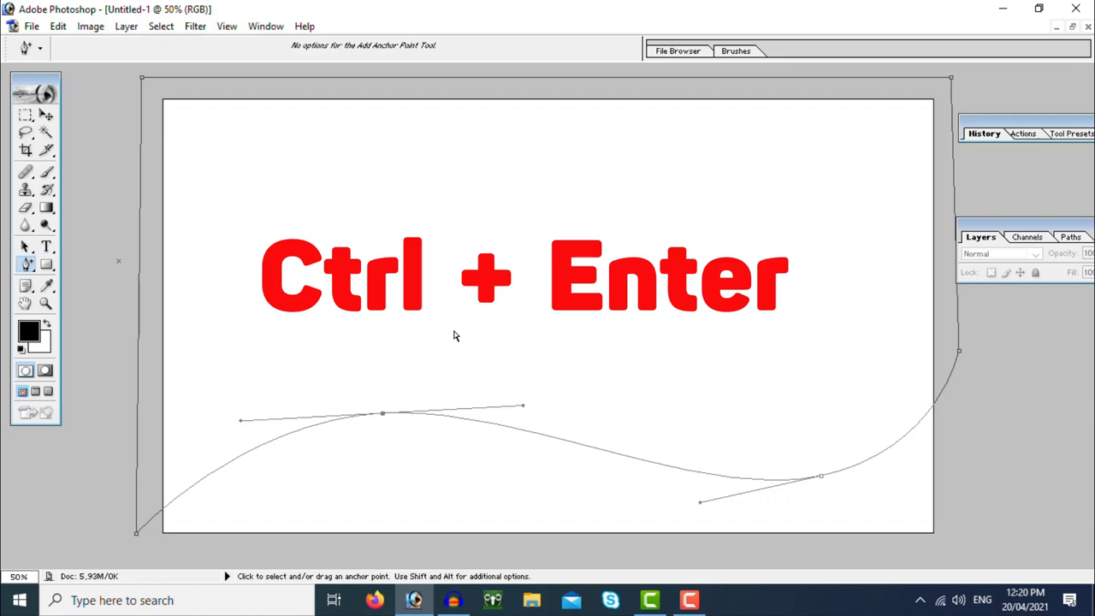
# Turn the wave path into a selection, invert it to the area below, and reveal Layers
pyautogui.hotkey('ctrl', 'Return')
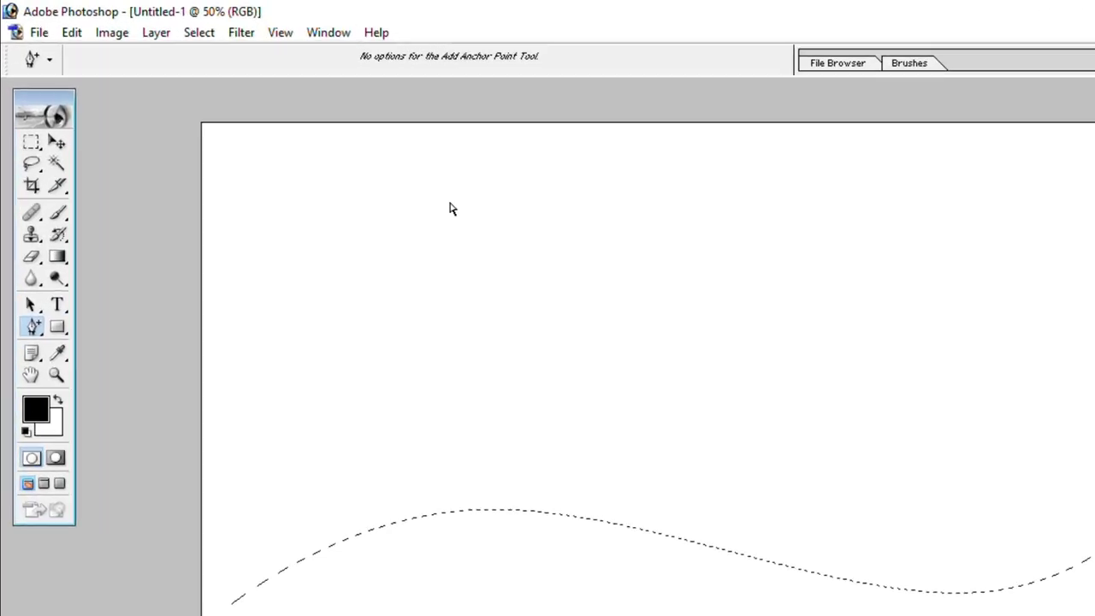
pyautogui.click(212, 31)
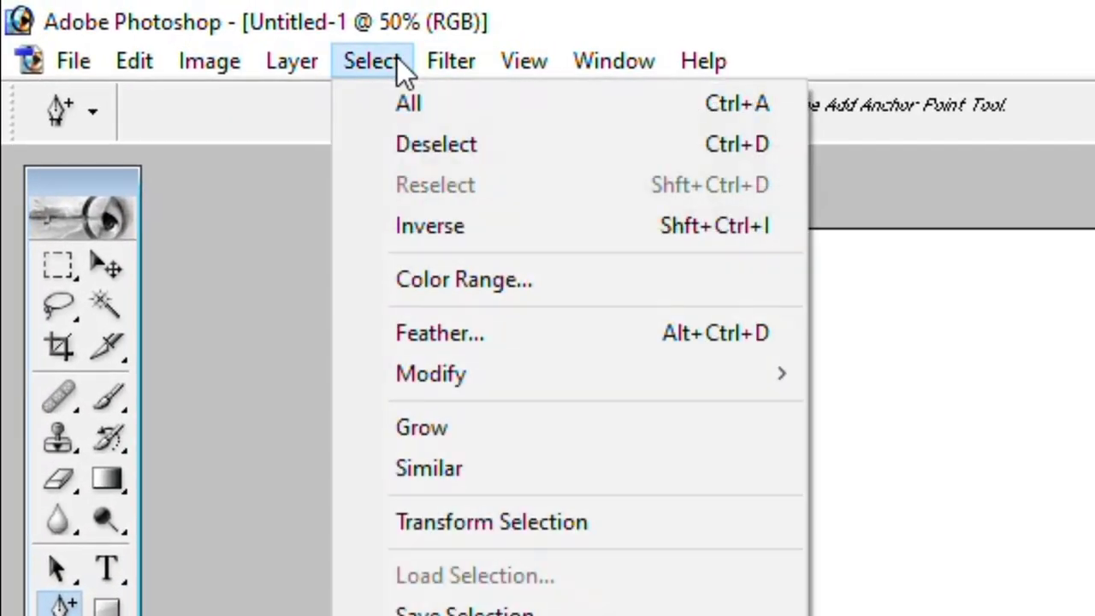
pyautogui.click(524, 226)
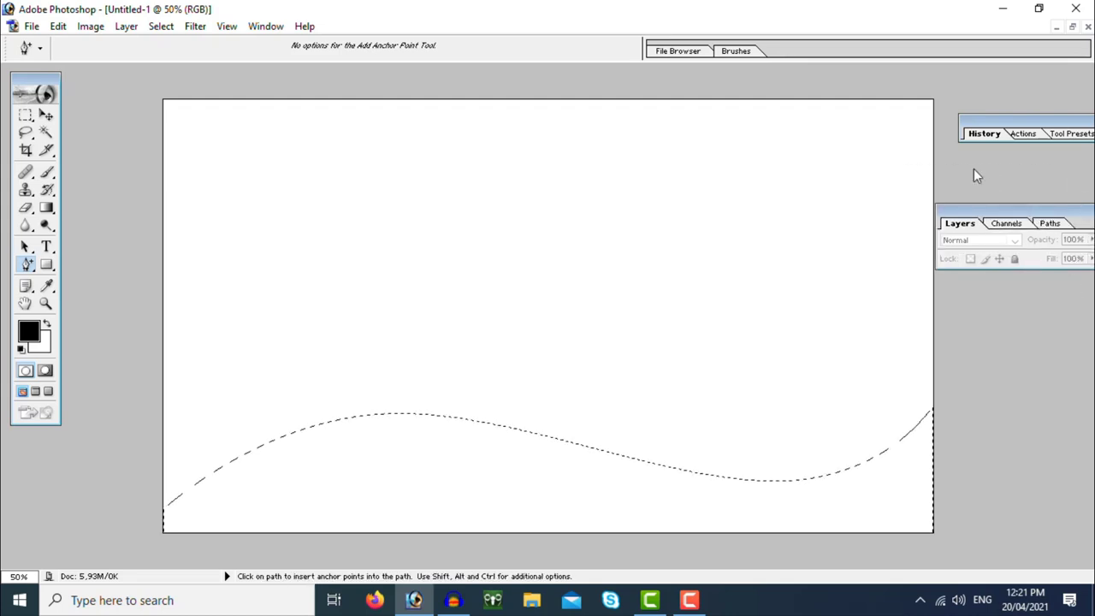
pyautogui.moveTo(1039, 219); pyautogui.dragTo(954, 163)
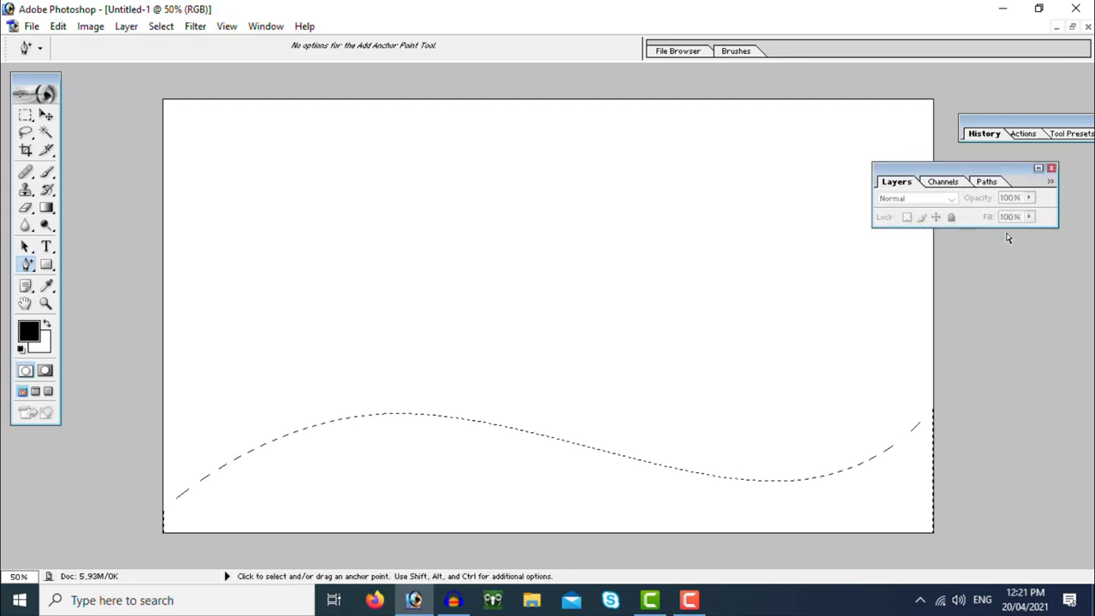
# With the Move tool active, add an empty Layer 1 above Background
pyautogui.click(45, 115)
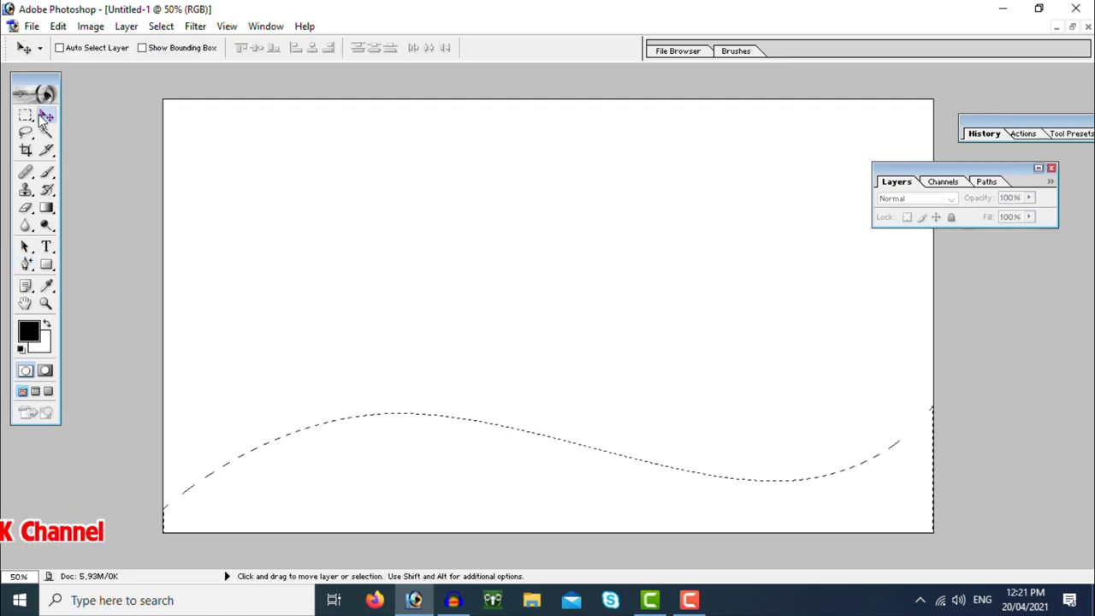
pyautogui.click(943, 181)
pyautogui.click(987, 181)
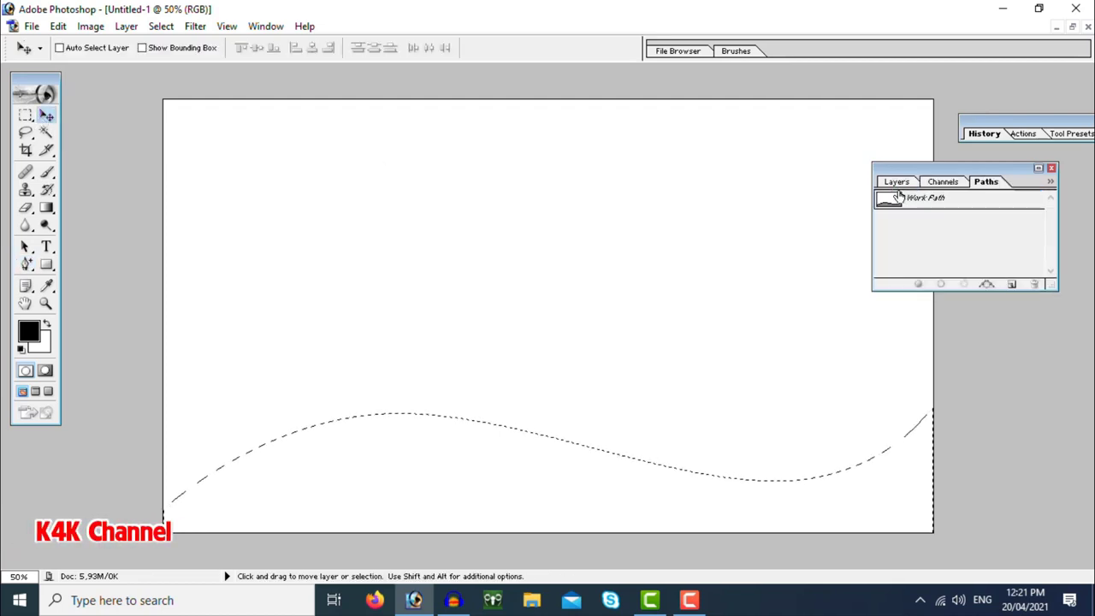
pyautogui.click(897, 183)
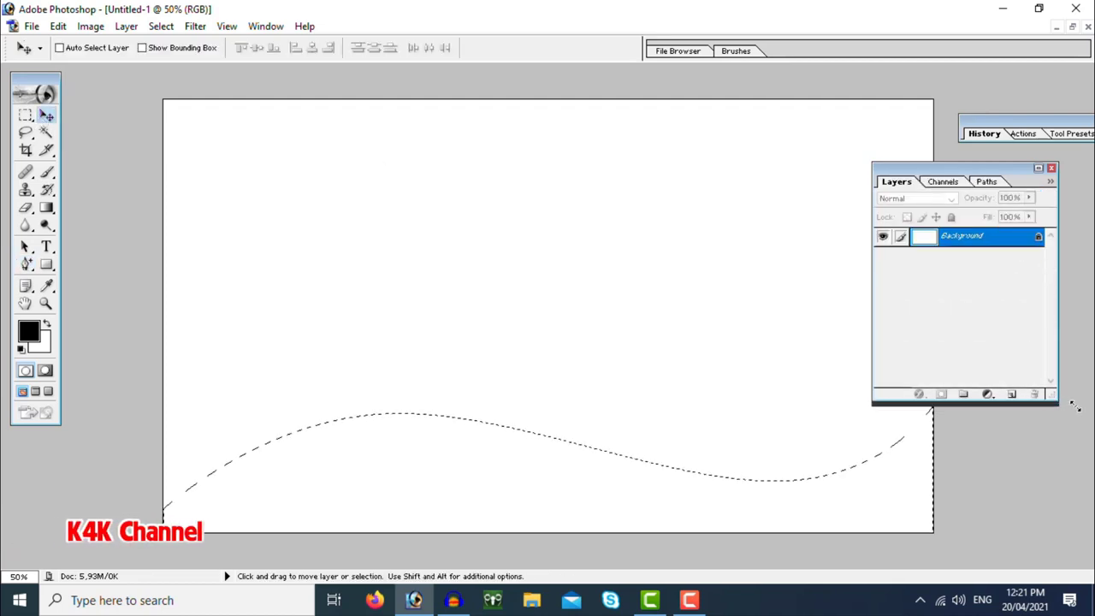
pyautogui.click(1011, 405)
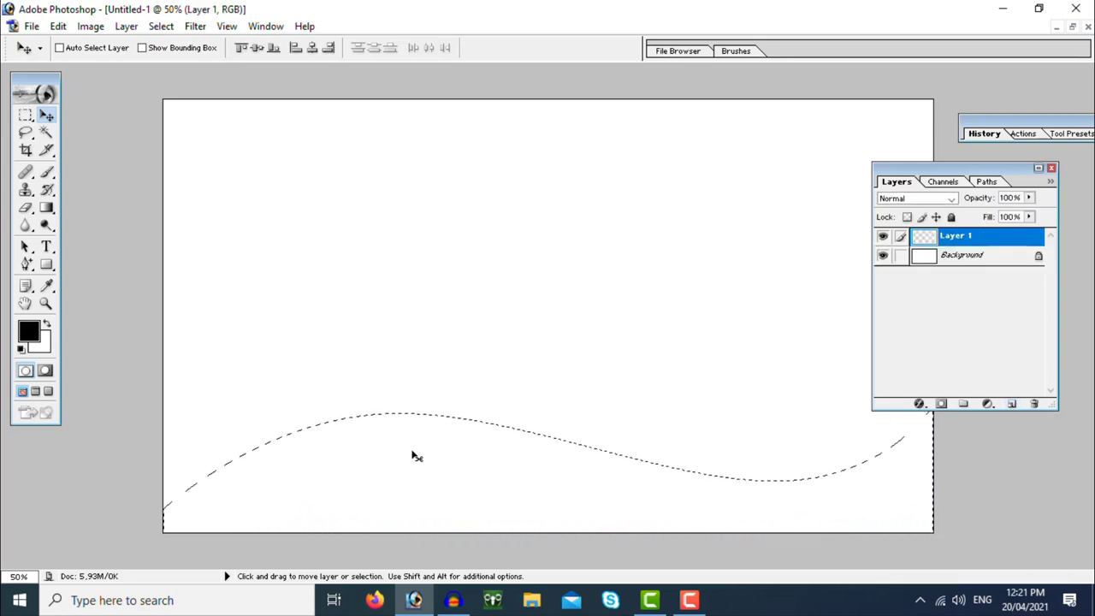
# Set the foreground colour to red FA0505 by entering R 255
pyautogui.click(29, 332)
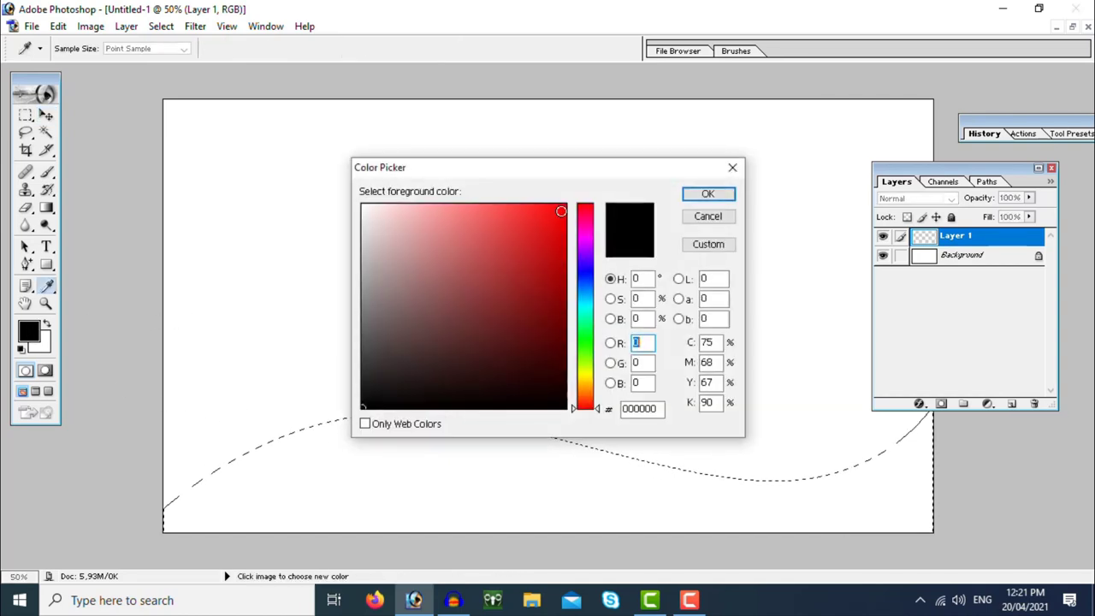
pyautogui.write('255')
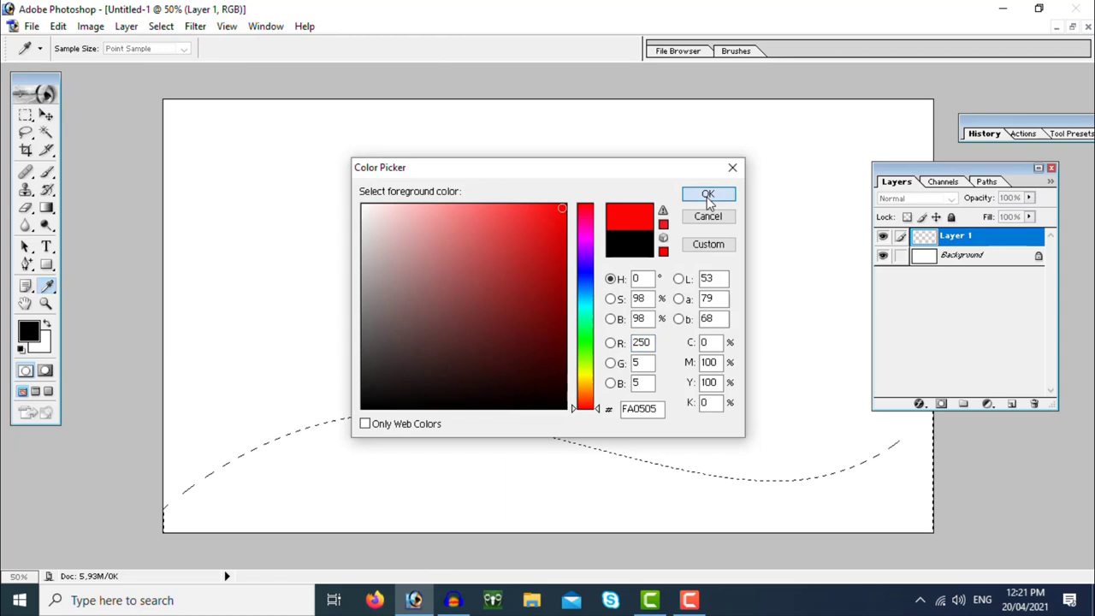
pyautogui.click(707, 193)
pyautogui.click(526, 492)
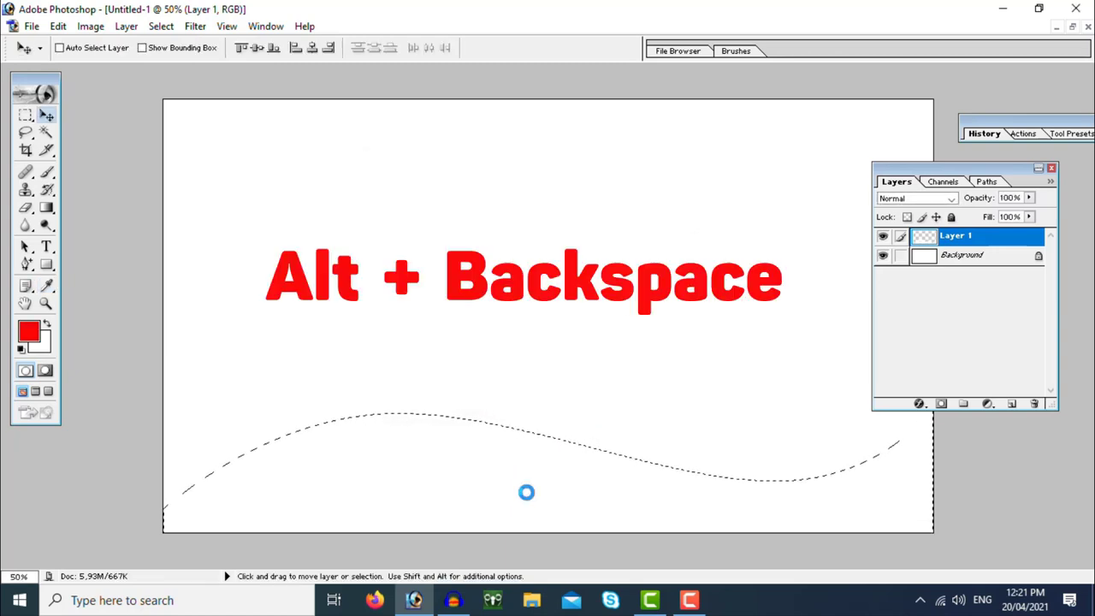
# Fill the wave selection on Layer 1 with red, deselect, and move the Layers panel aside
pyautogui.press('alt')
pyautogui.hotkey('alt', 'BackSpace')
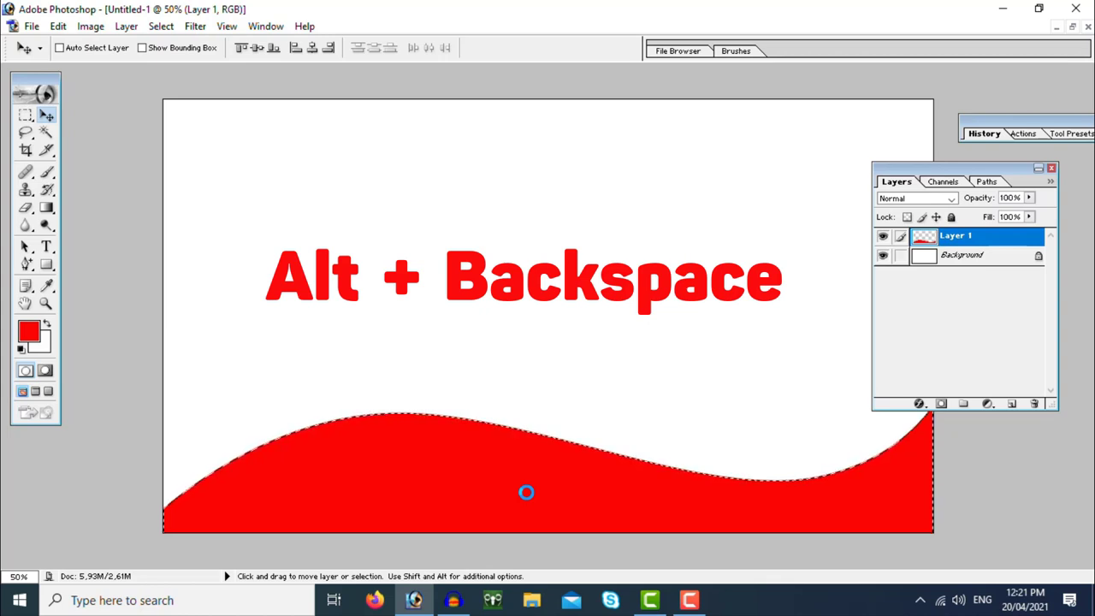
pyautogui.hotkey('ctrl', 'd')
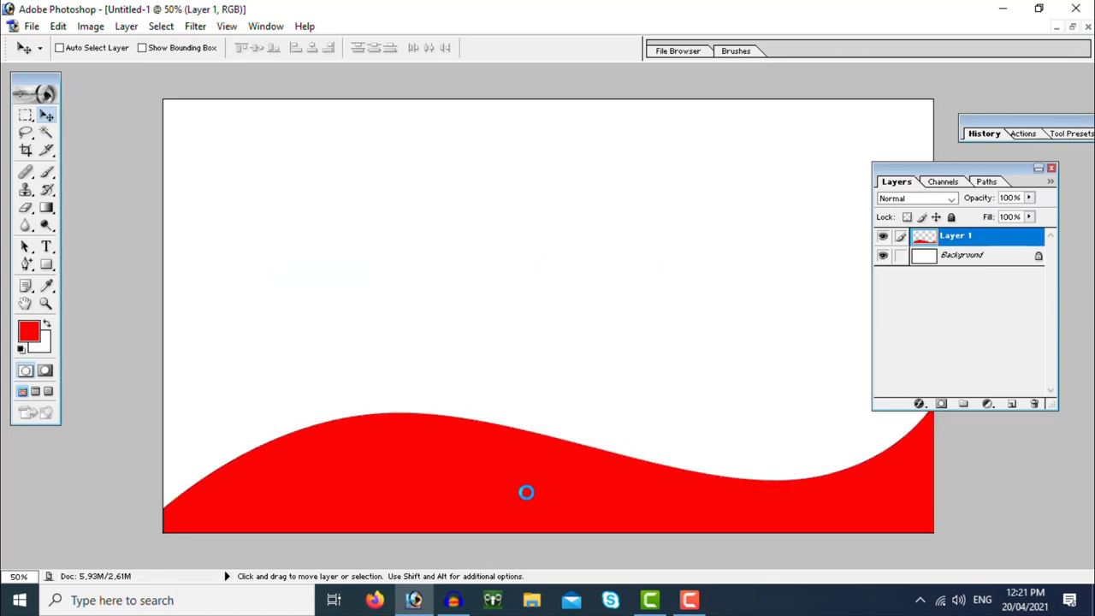
pyautogui.rightClick(415, 458)
pyautogui.click(433, 457)
pyautogui.moveTo(447, 471)
pyautogui.mouseDown()
pyautogui.moveTo(384, 285)
pyautogui.moveTo(348, 333)
pyautogui.moveTo(468, 434)
pyautogui.moveTo(437, 482)
pyautogui.moveTo(451, 486)
pyautogui.mouseUp()
pyautogui.moveTo(911, 183); pyautogui.dragTo(1015, 183)
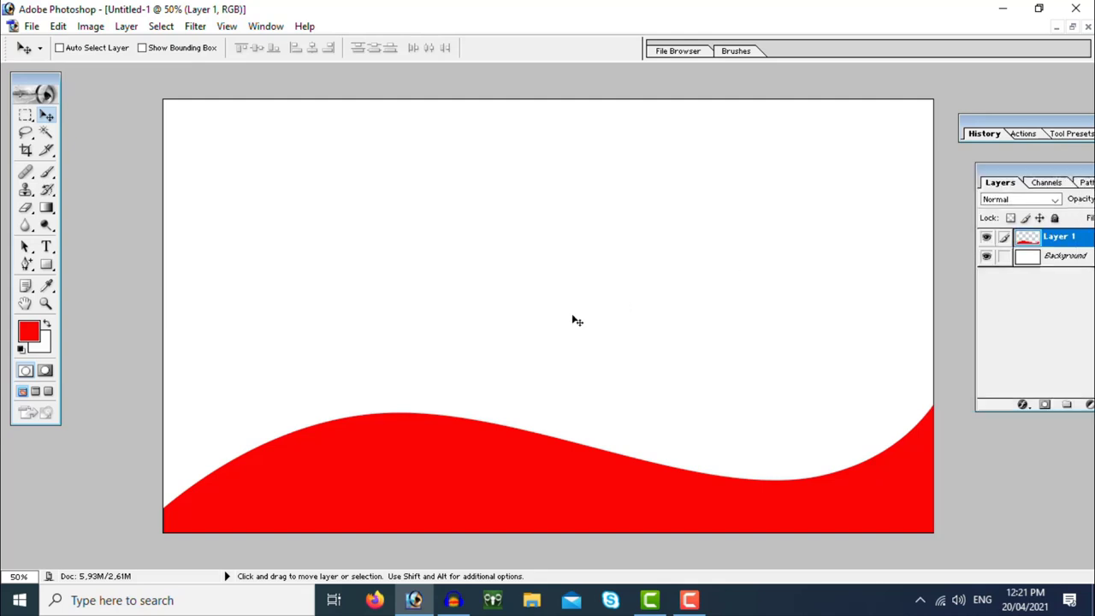
# Save the artwork to the Desktop as tao duong cong.psd in Photoshop format
pyautogui.click(31, 26)
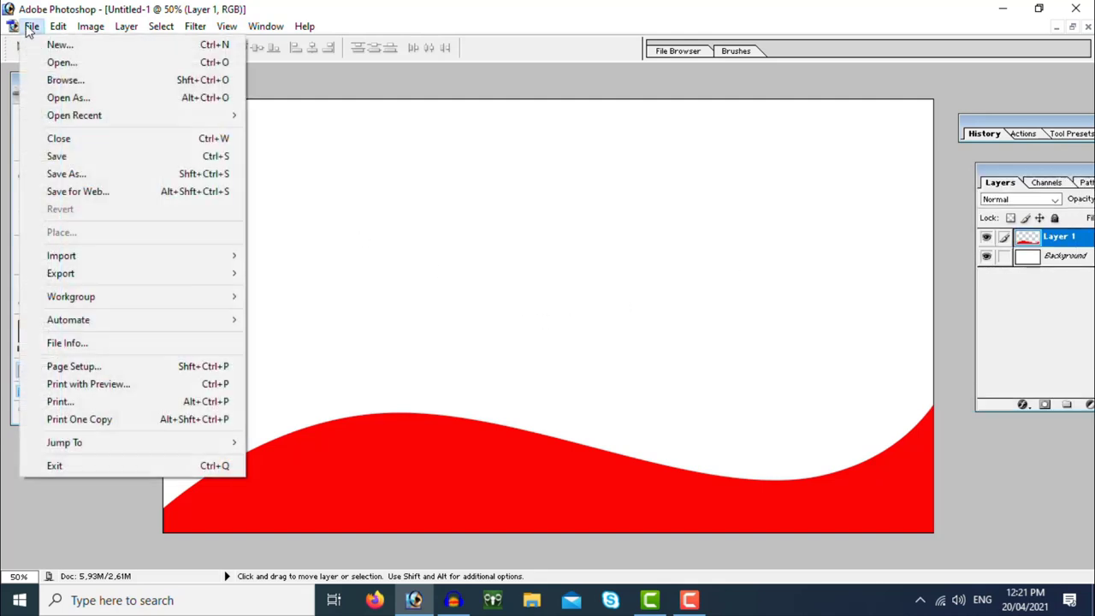
pyautogui.click(90, 158)
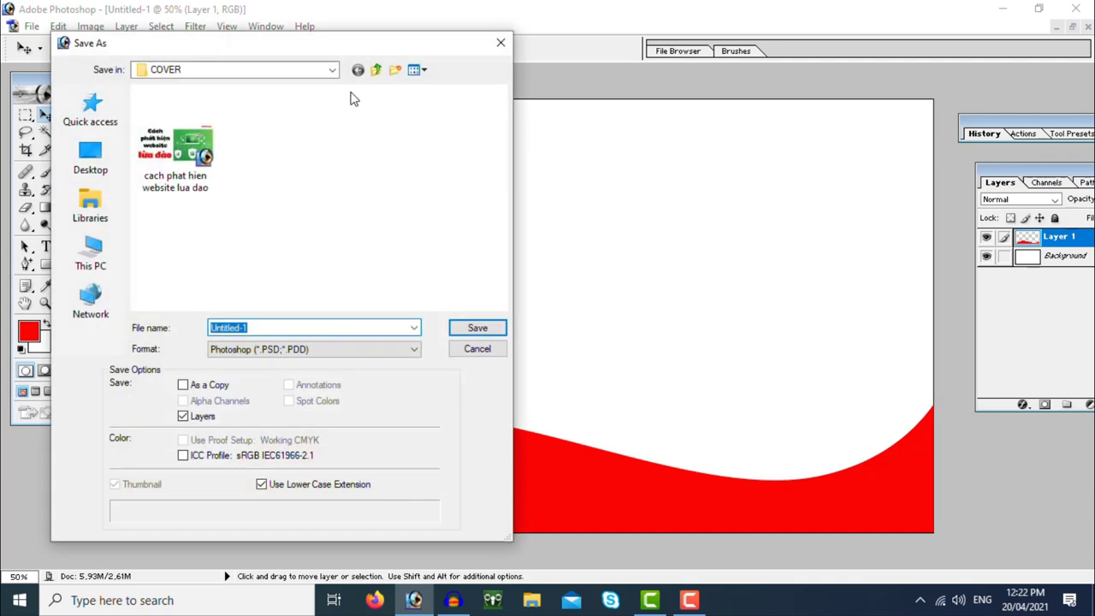
pyautogui.moveTo(348, 48); pyautogui.dragTo(477, 50)
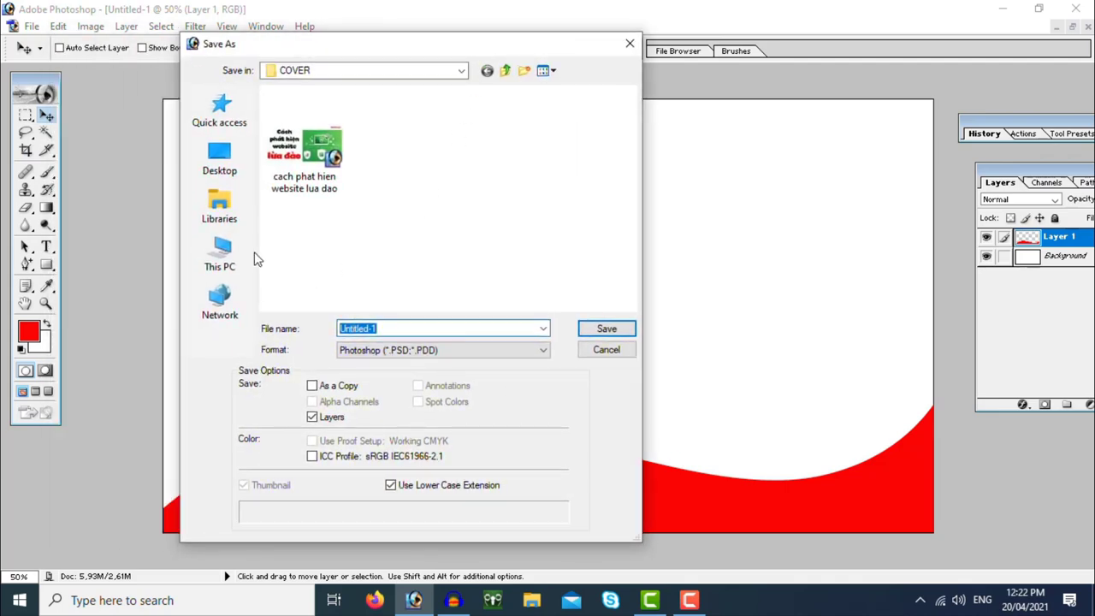
pyautogui.click(220, 159)
pyautogui.write('tao duong cong')
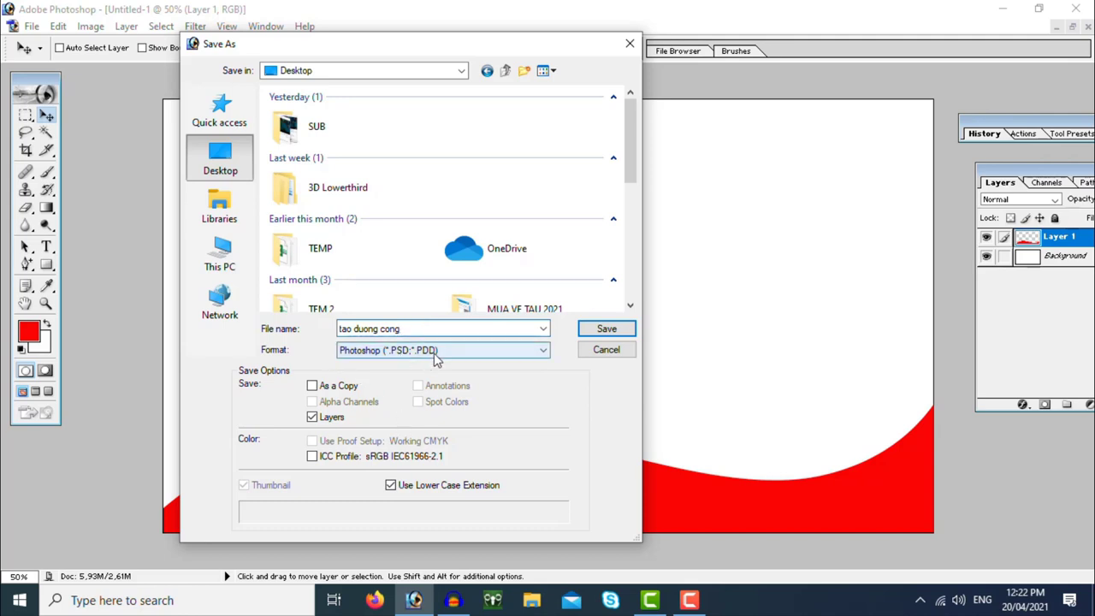
pyautogui.click(607, 332)
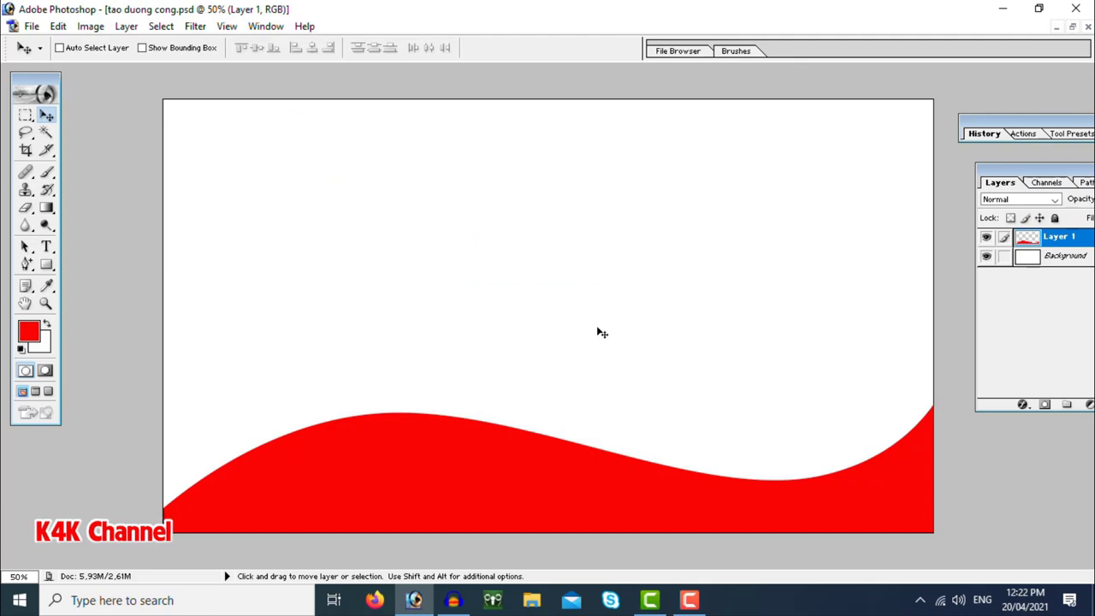
# Save a quality-12 JPEG copy, tao duong cong copy.jpg, to the Desktop
pyautogui.click(31, 26)
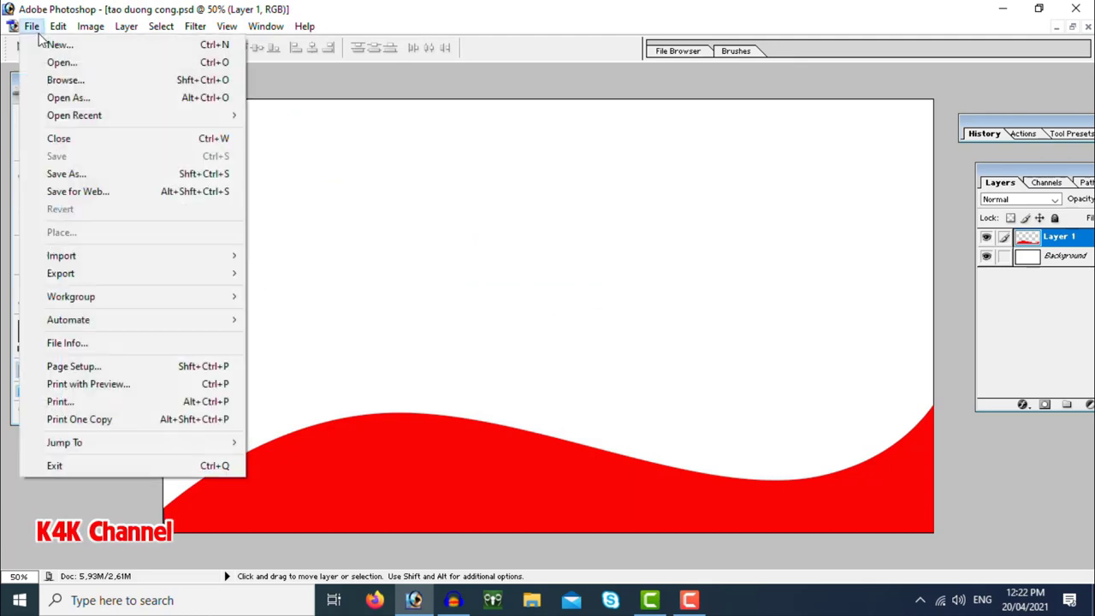
pyautogui.click(97, 176)
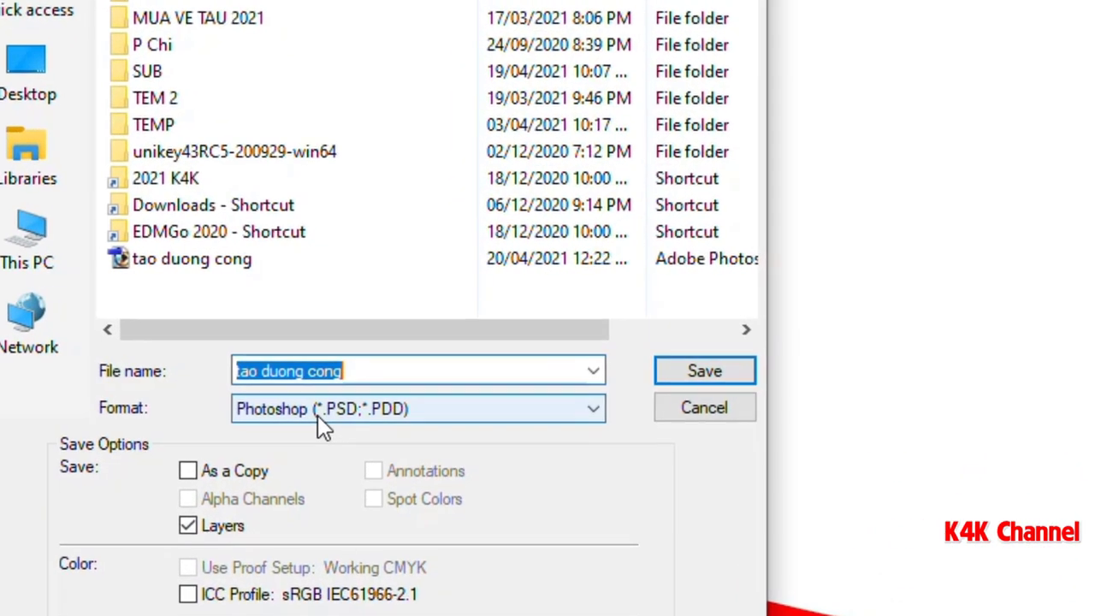
pyautogui.click(321, 414)
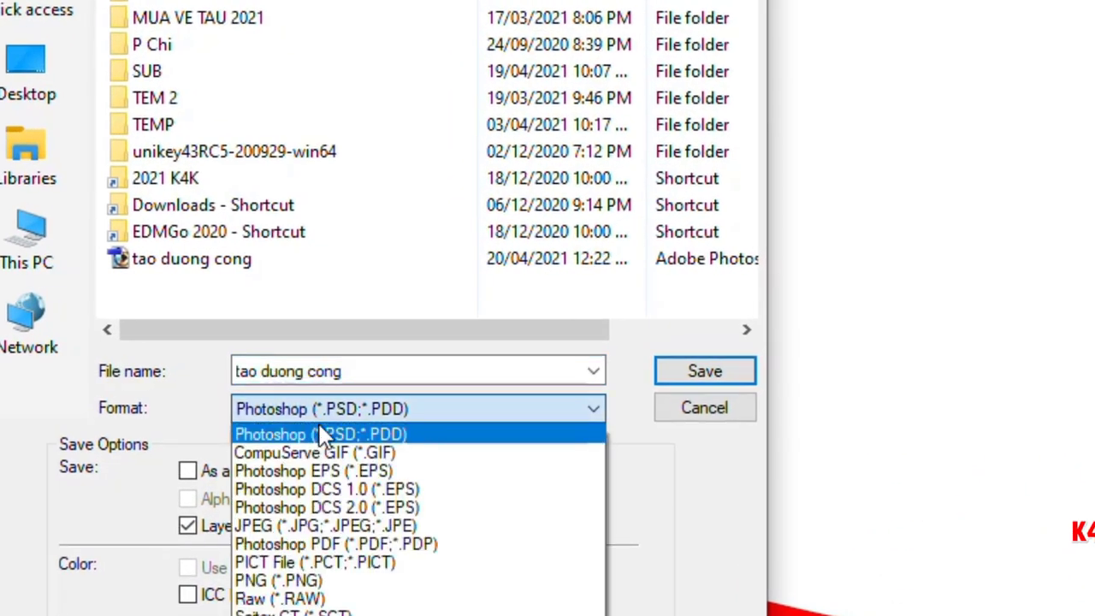
pyautogui.click(291, 529)
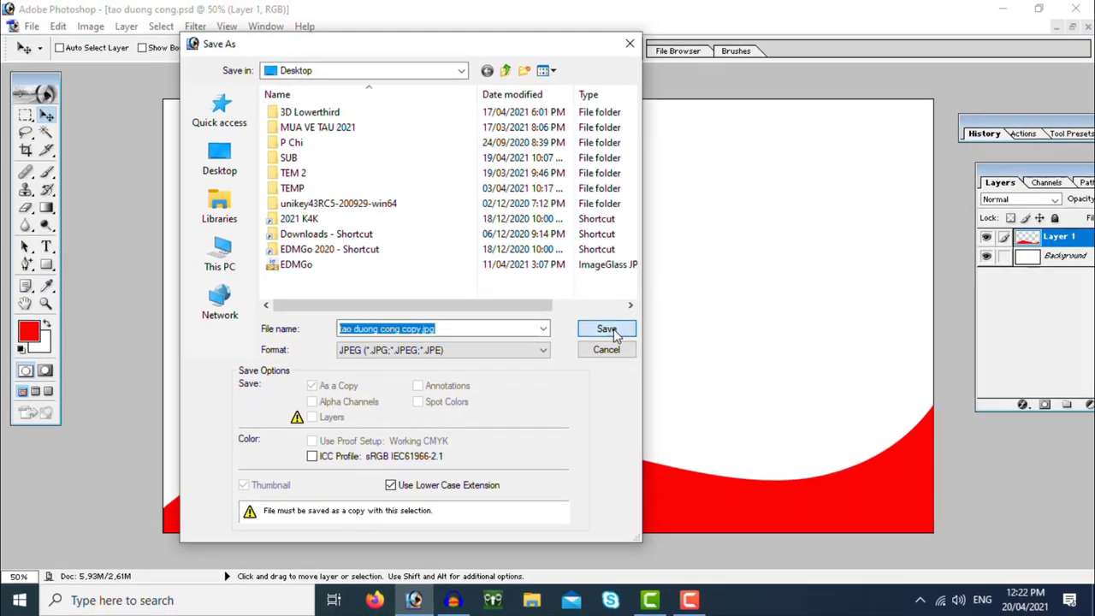
pyautogui.click(607, 329)
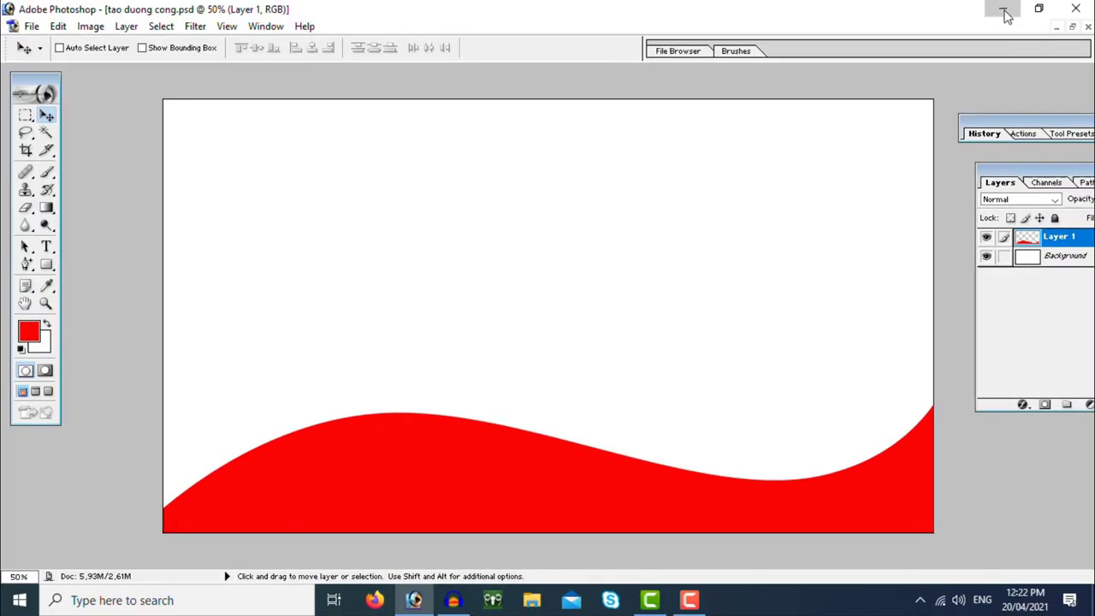
# Minimize Photoshop, line up both tao duong cong files, and open the JPEG copy in ImageGlass
pyautogui.click(1003, 9)
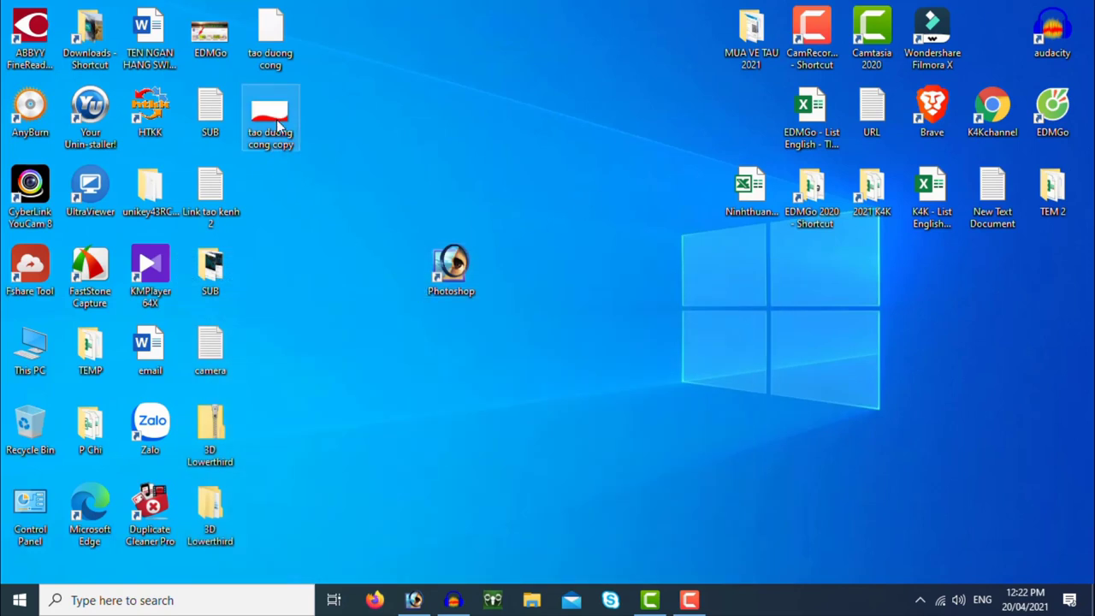
pyautogui.moveTo(276, 111); pyautogui.dragTo(458, 113)
pyautogui.moveTo(268, 34); pyautogui.dragTo(387, 115)
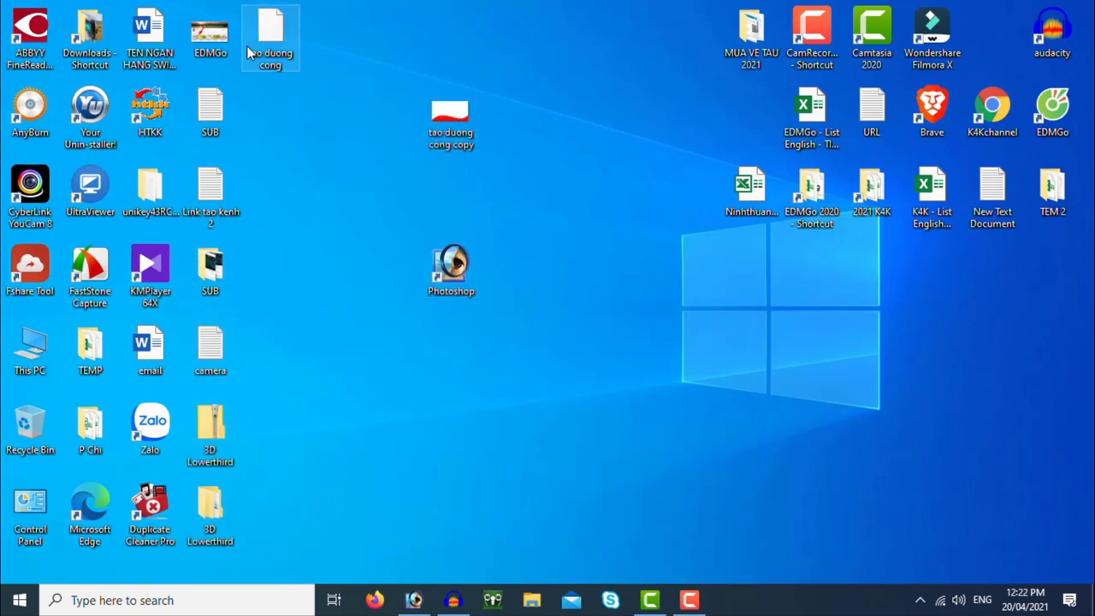
pyautogui.click(387, 115)
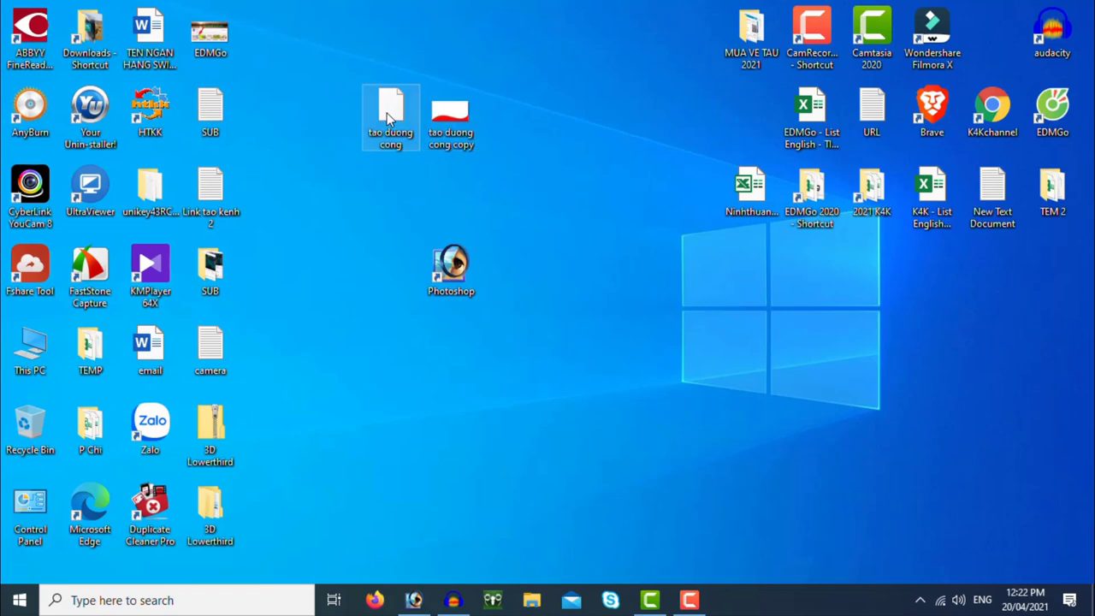
pyautogui.click(459, 133)
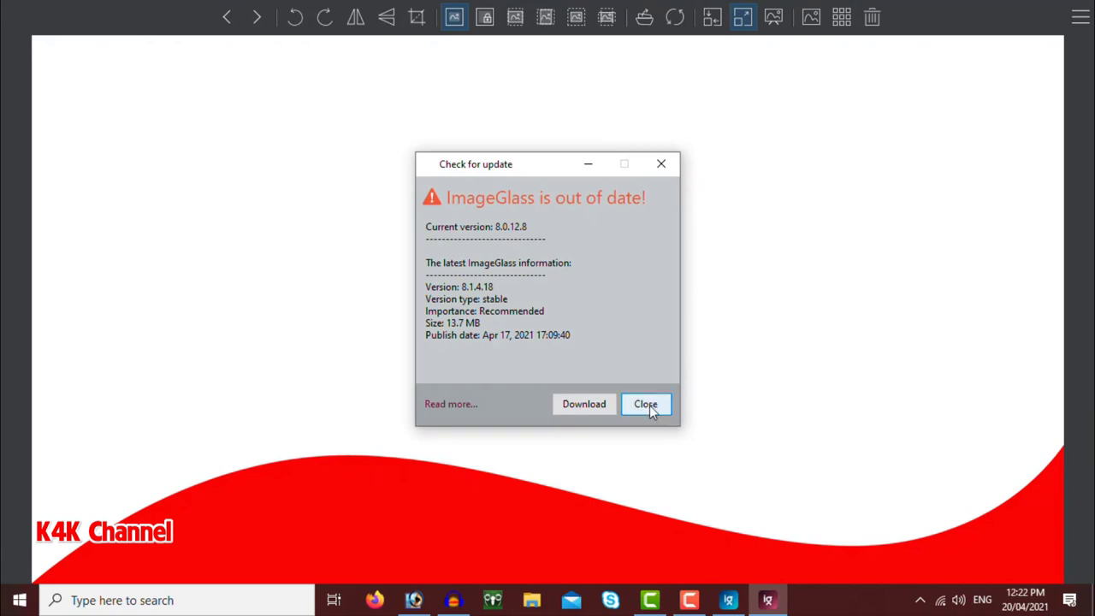
# Dismiss the ImageGlass update notice to view the red wave JPEG alone
pyautogui.click(648, 404)
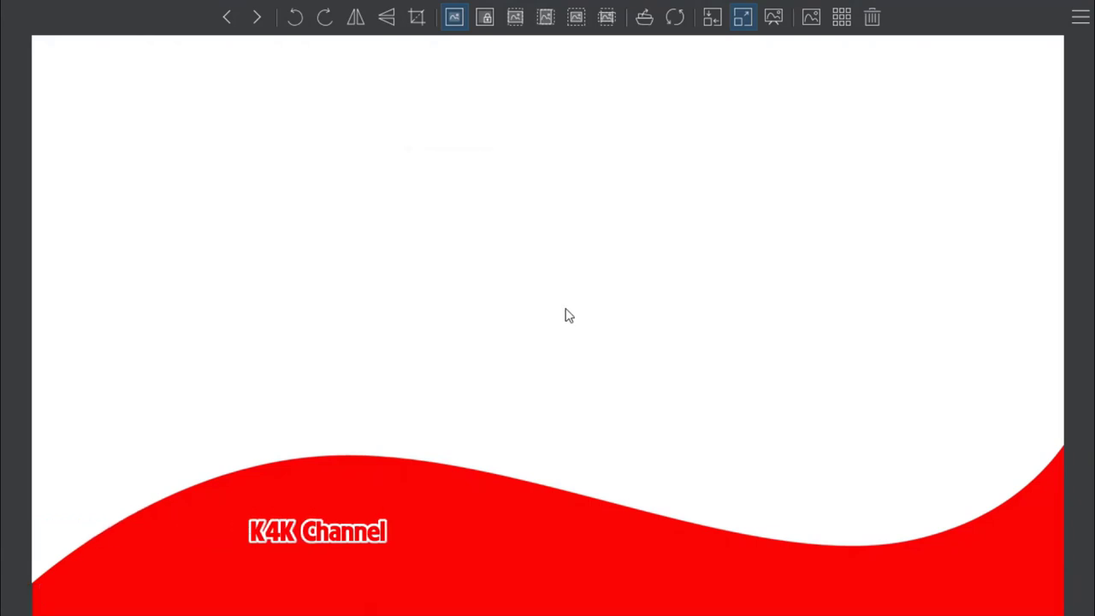